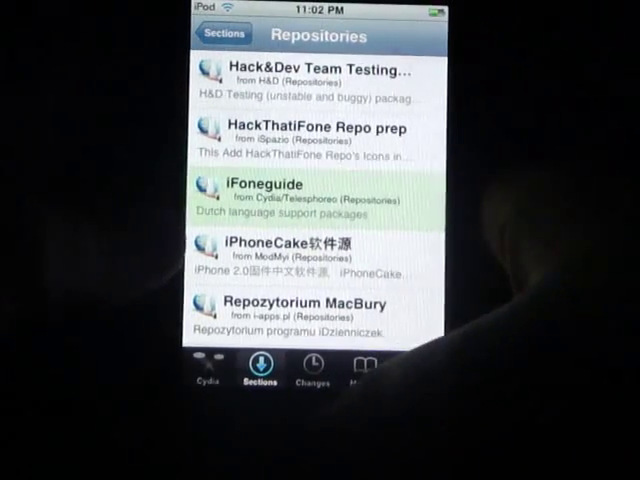
- Exit Cydia and swipe past Spotlight to the first page of apps
key(Home)
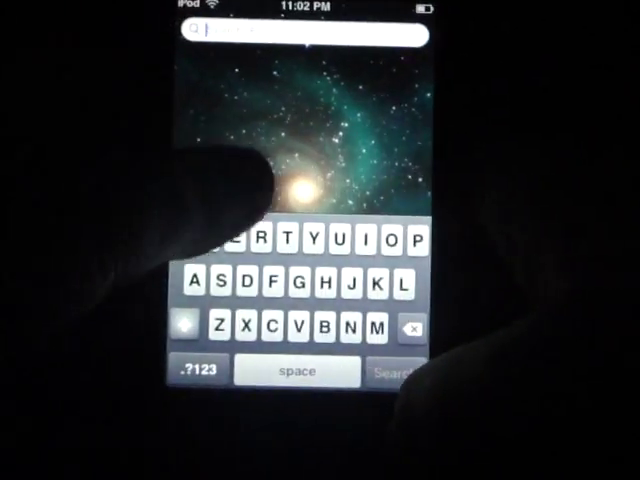
drag(245, 180, 150, 185)
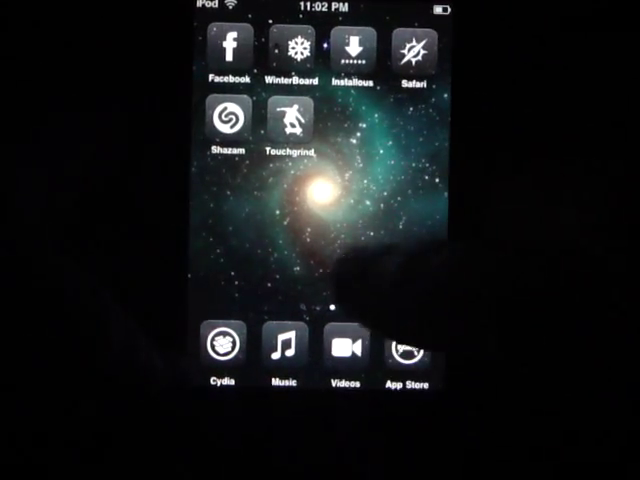
drag(370, 285, 440, 285)
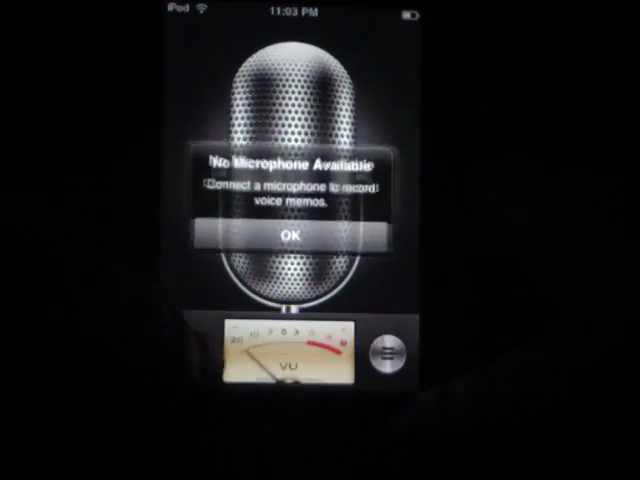
- Dismiss Voice Memos' 'No Microphone Available' alert with OK
click(295, 236)
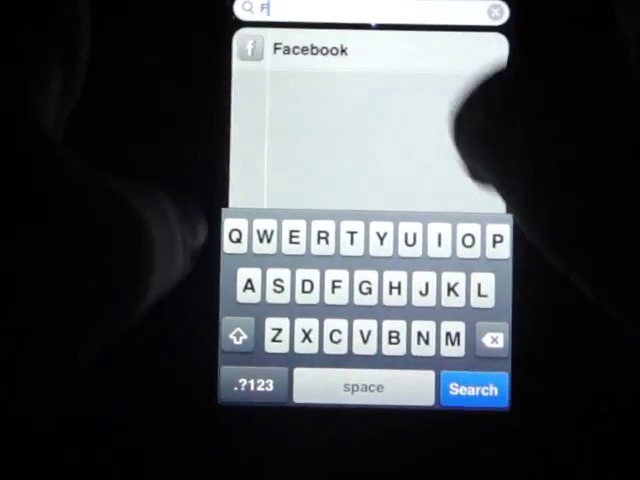
click(330, 49)
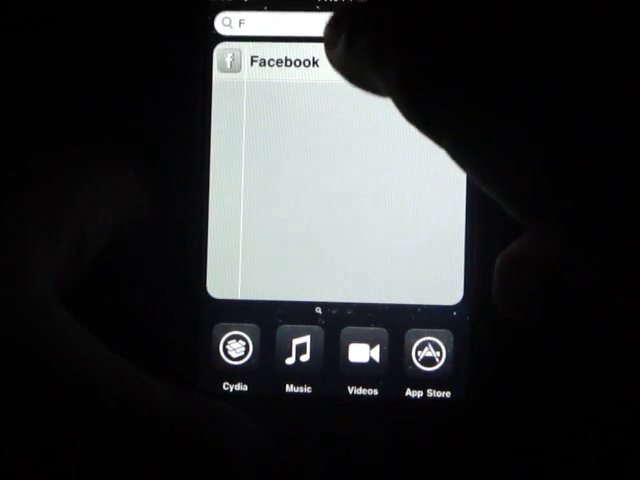
click(330, 24)
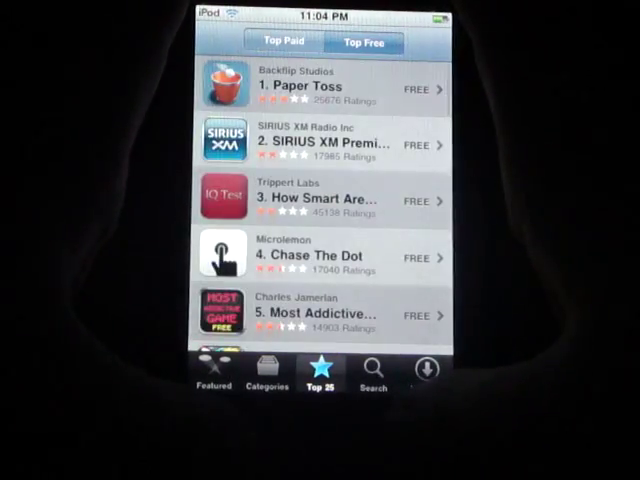
click(267, 372)
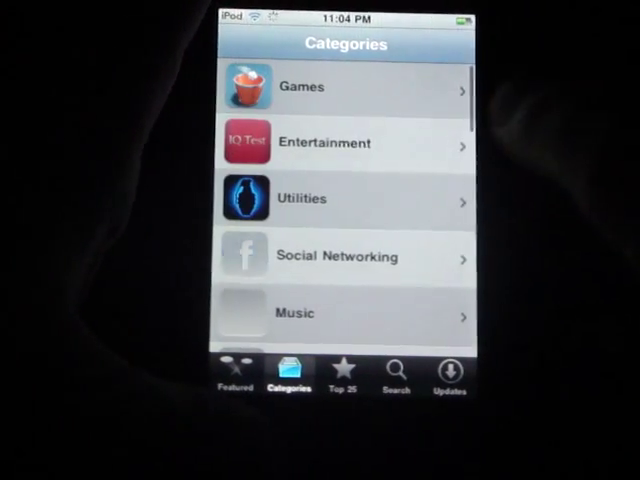
click(420, 88)
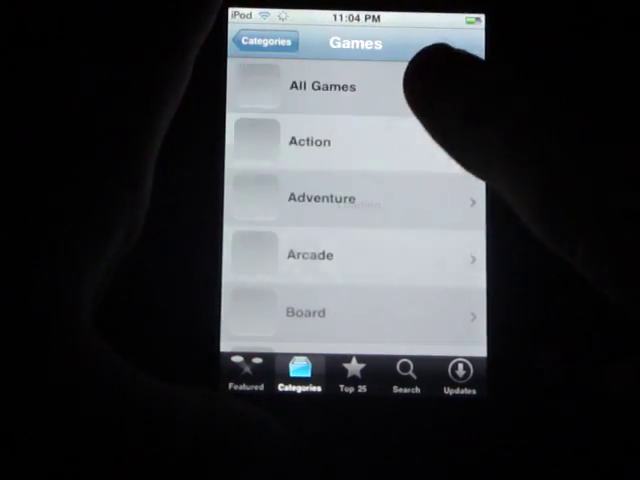
click(425, 86)
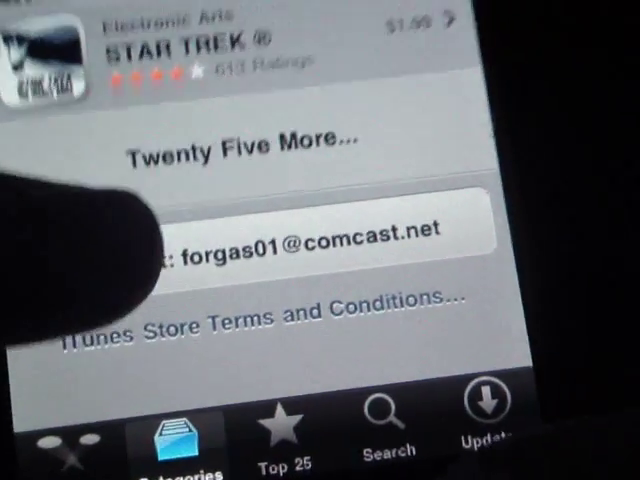
- Open the iTunes Account sheet from the App Store's Account button
click(180, 235)
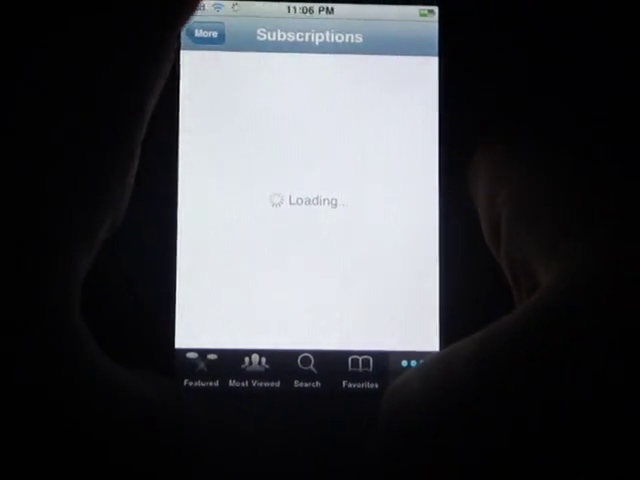
- Return to YouTube's More list, view My Videos, then close YouTube
click(205, 37)
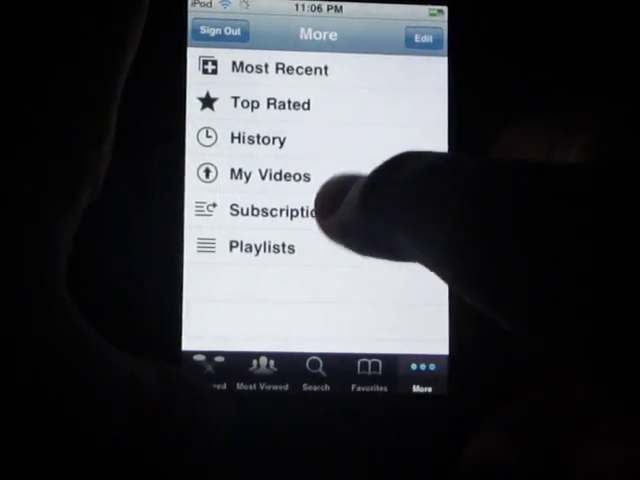
click(330, 175)
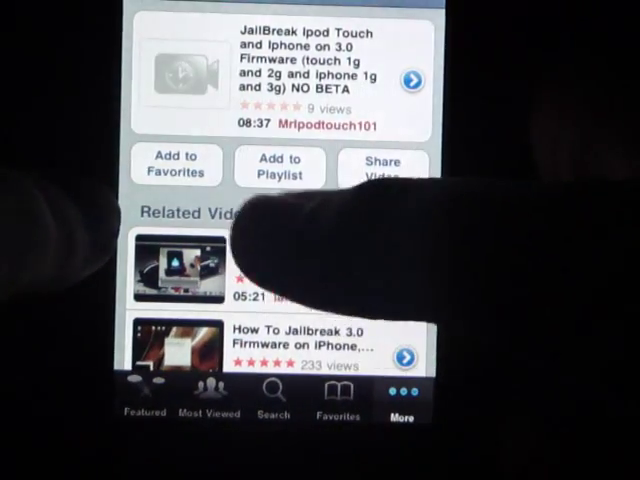
scroll(335, 300, down, 1)
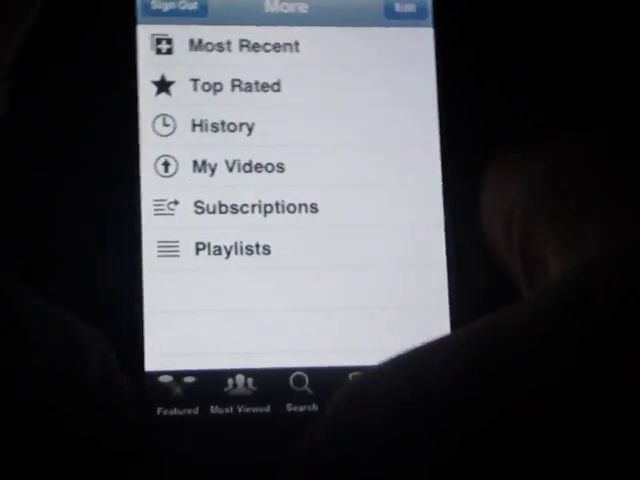
key(Home)
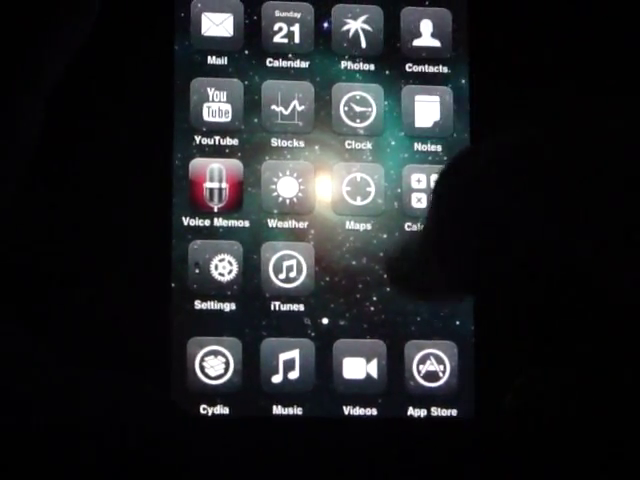
- Open Notes to view a blank note
click(445, 115)
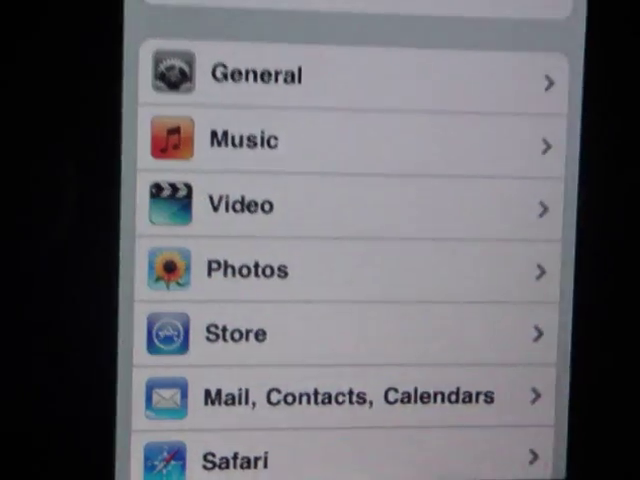
- Scroll through the Settings option lists
mouse_move(385, 110)
mouse_down()
mouse_move(345, 320)
mouse_move(400, 135)
mouse_up()
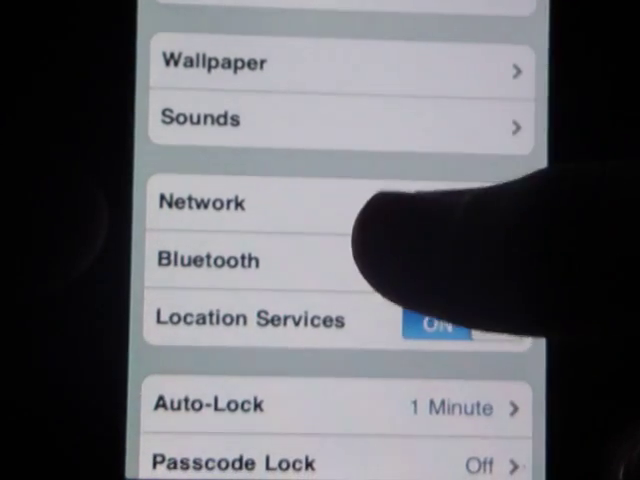
drag(370, 260, 365, 225)
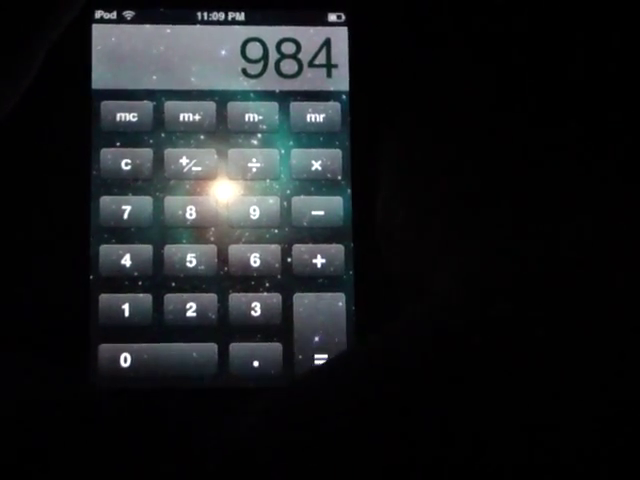
- Leave the Calculator showing 984 for the home screen
key(Home)
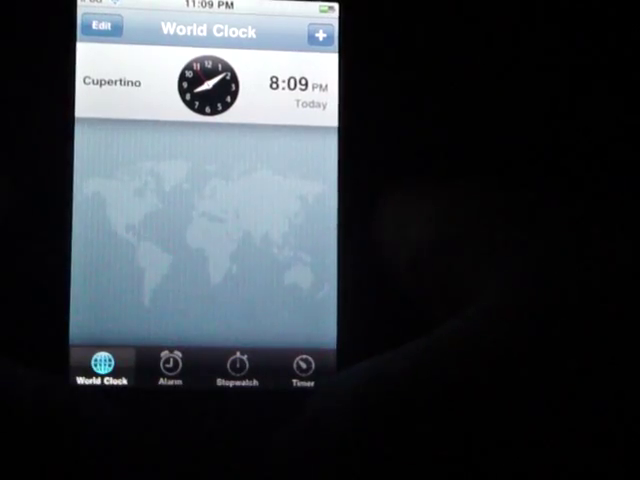
- View Clock's Alarm, Stopwatch and Timer tabs
click(170, 368)
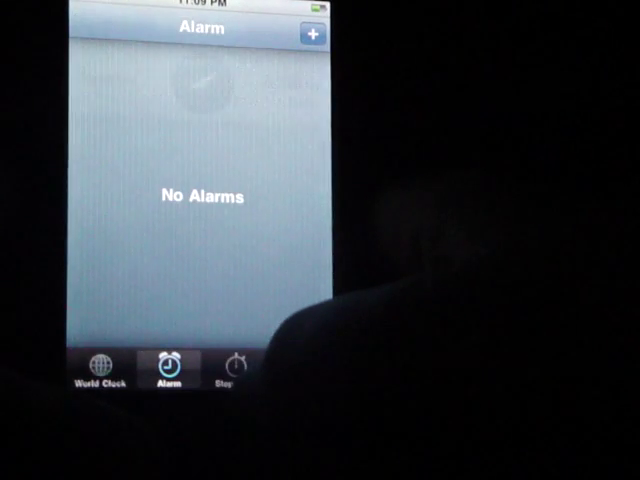
click(234, 370)
click(300, 370)
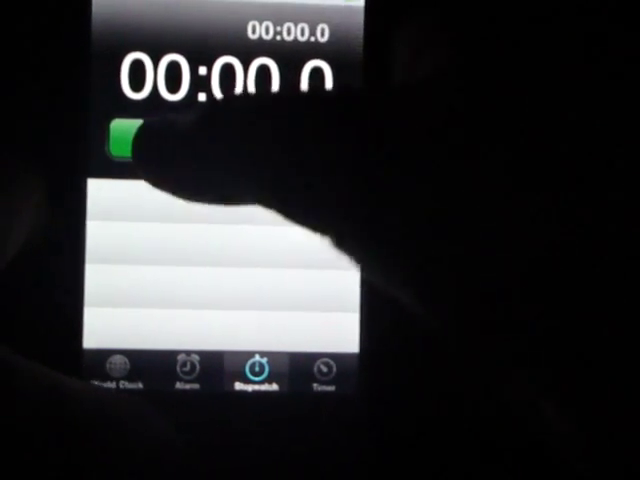
- Record several lap times while the stopwatch runs
click(283, 143)
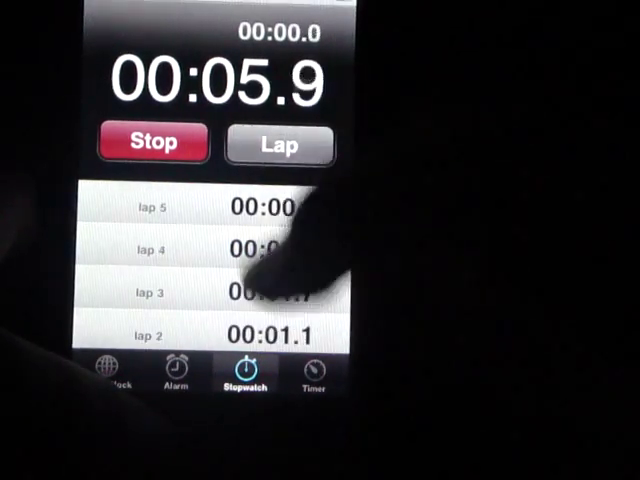
click(279, 145)
click(215, 435)
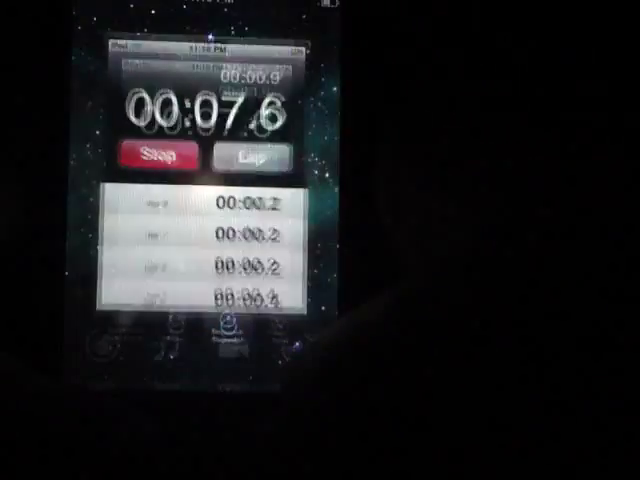